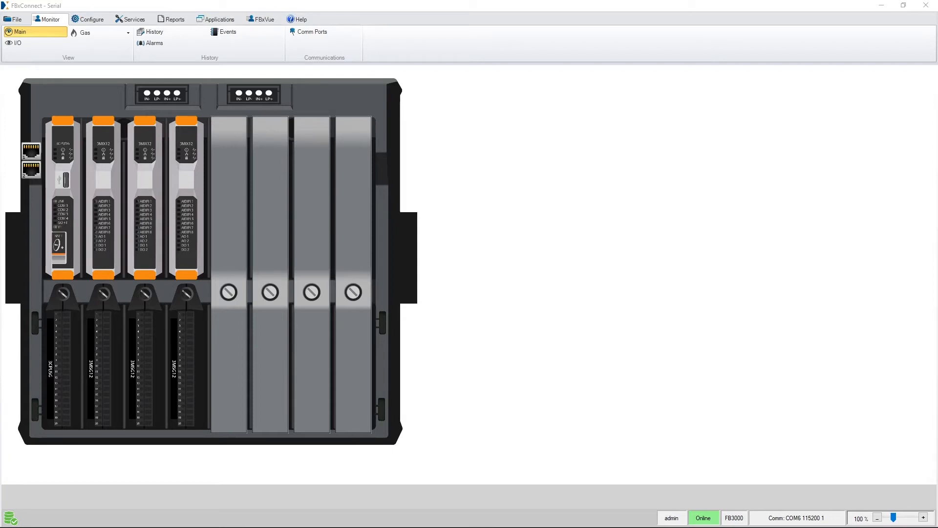
Step: Open the alarm configuration for Alarm_2257 (Analog Input 2-1)
left_click(86, 22)
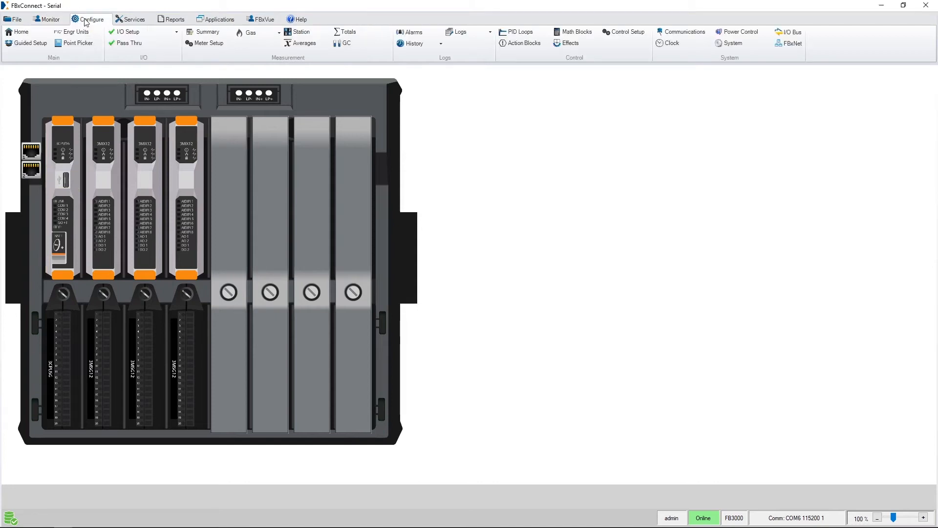
left_click(430, 34)
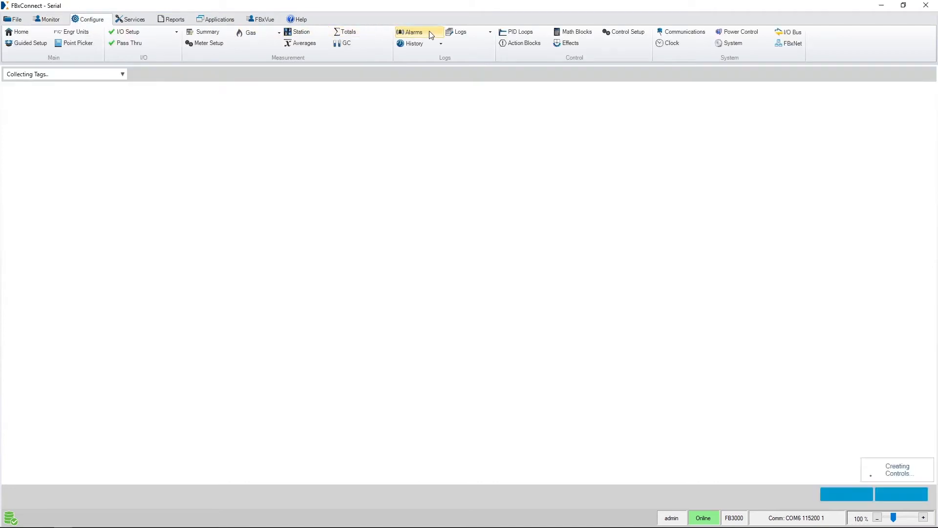
left_click(123, 75)
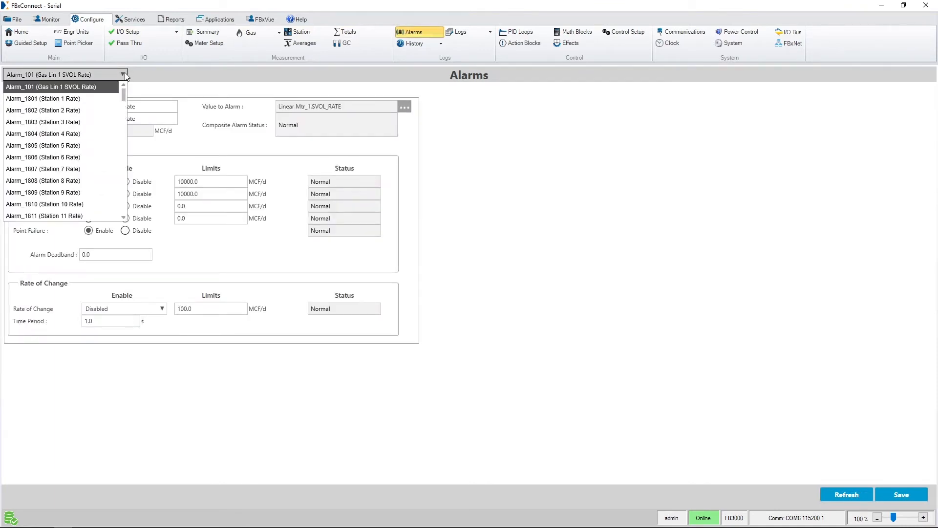
left_click_drag(122, 90, 127, 131)
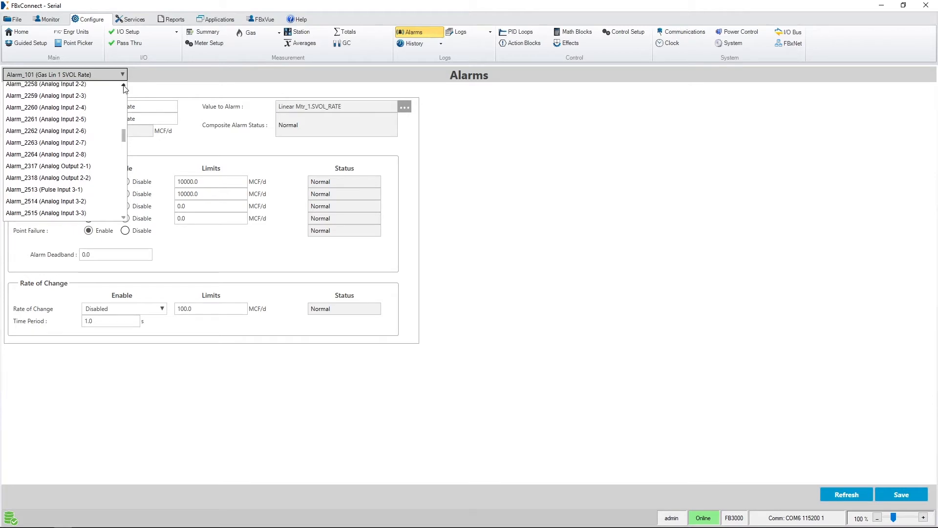
left_click(124, 86)
left_click(124, 85)
left_click(123, 86)
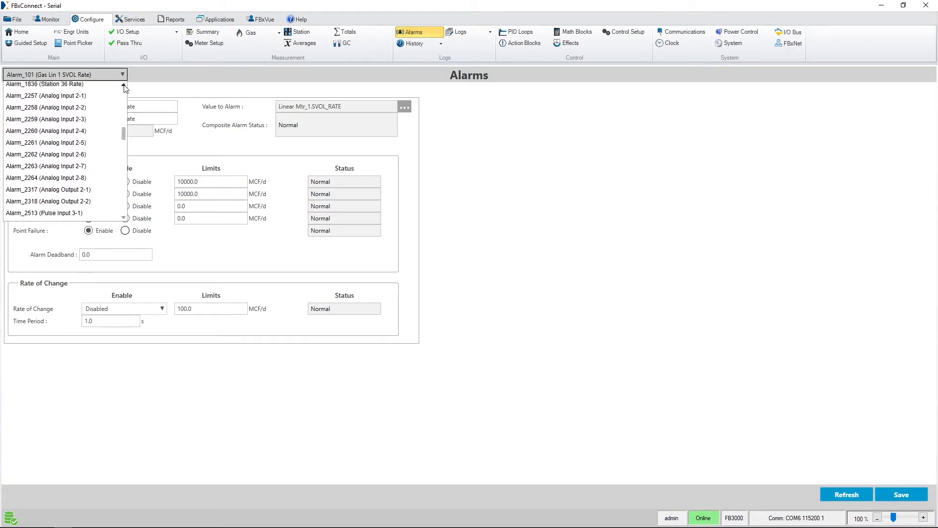
left_click(81, 100)
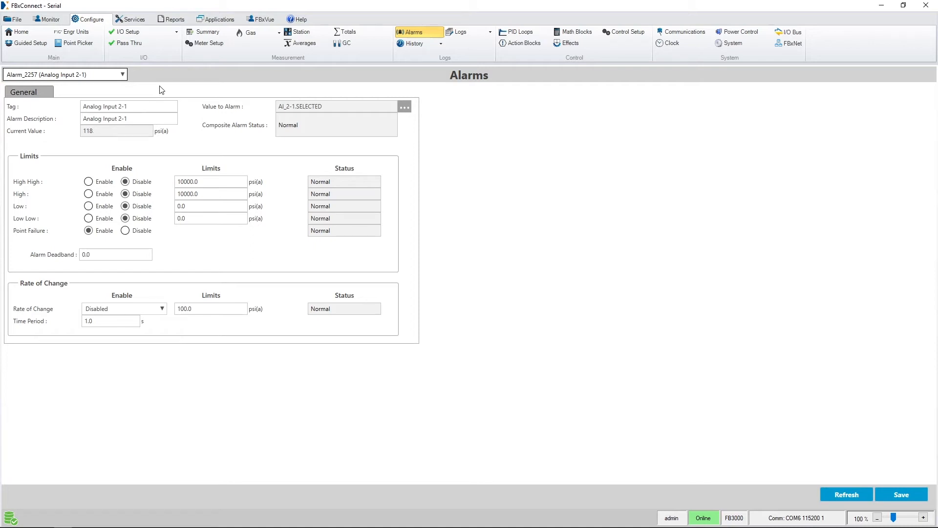
Step: Change the alarm's tag to "Static Pressure" and save it
left_click(160, 105)
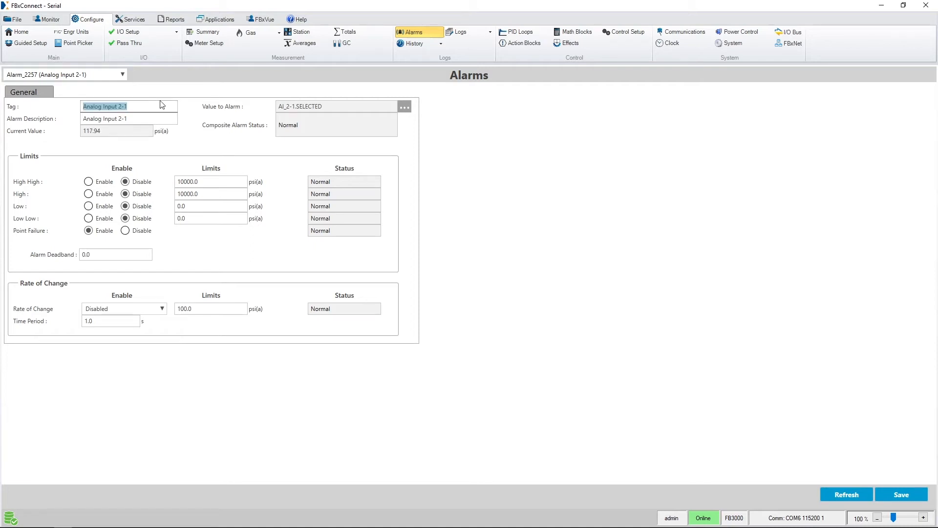
type("Static")
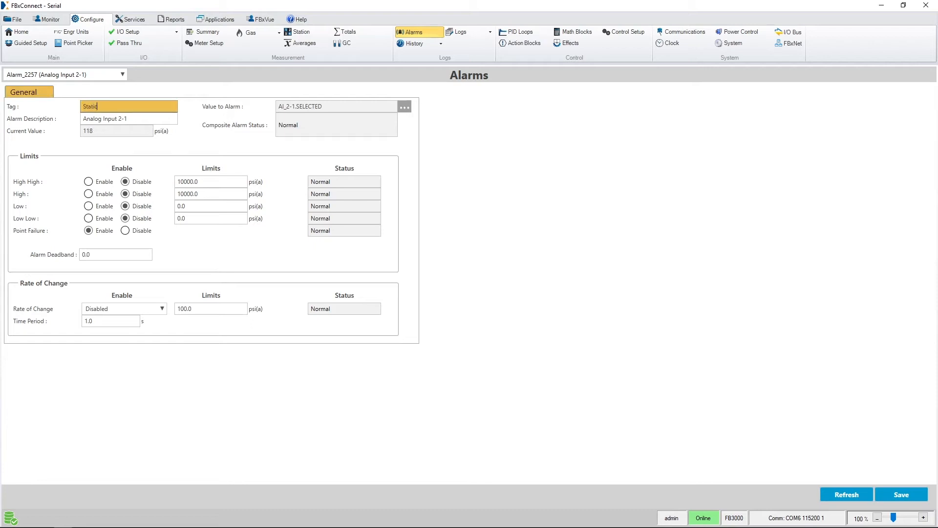
type(" Pressure")
left_click(902, 494)
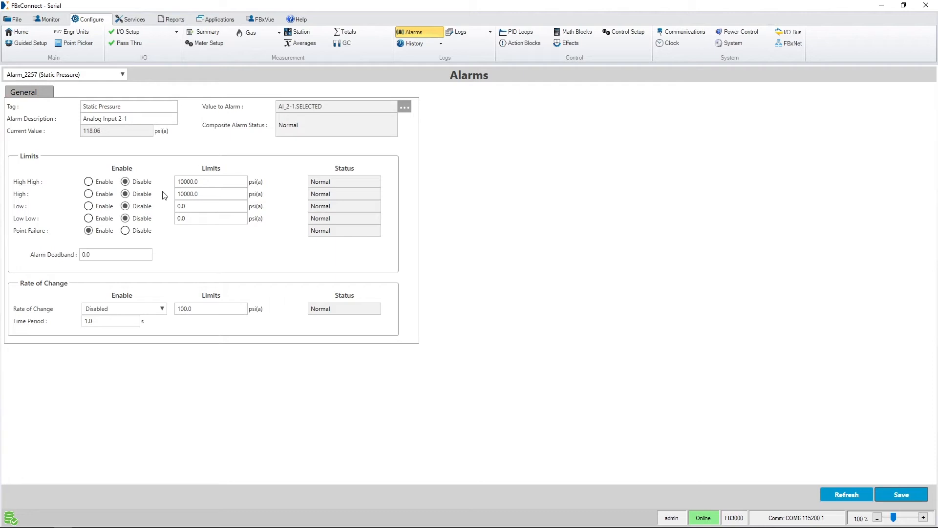
Step: Enable the High limit for the Static Pressure alarm at 350 psi(a) and save the change
left_click(111, 197)
double_click(193, 193)
type("350")
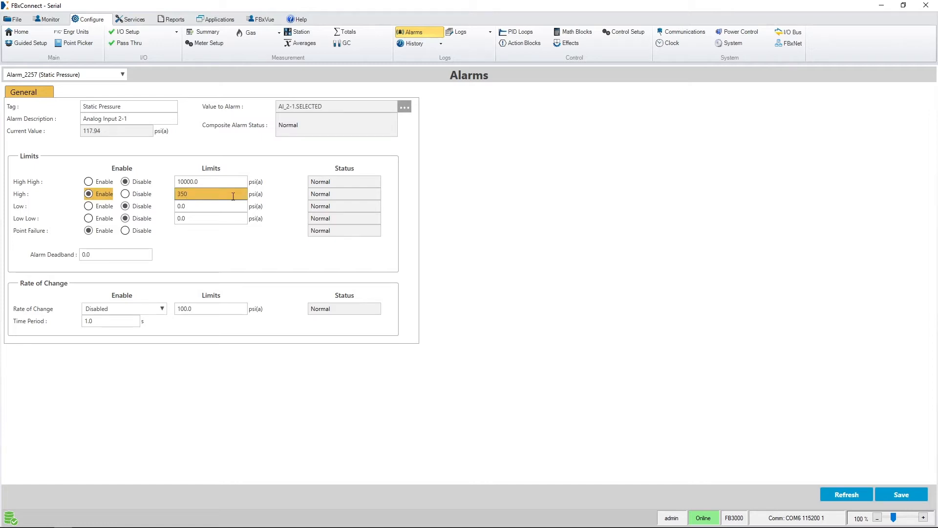
left_click(901, 495)
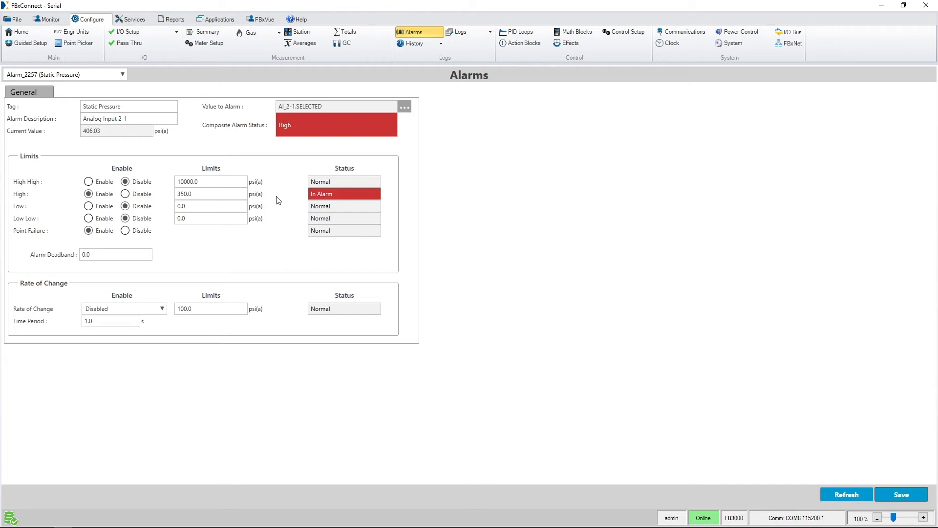
Step: Save the Static Pressure alarm with a deadband of 5 and Rate of Change set to Alarm on Both over a 3 s time period
left_click(120, 254)
type("5")
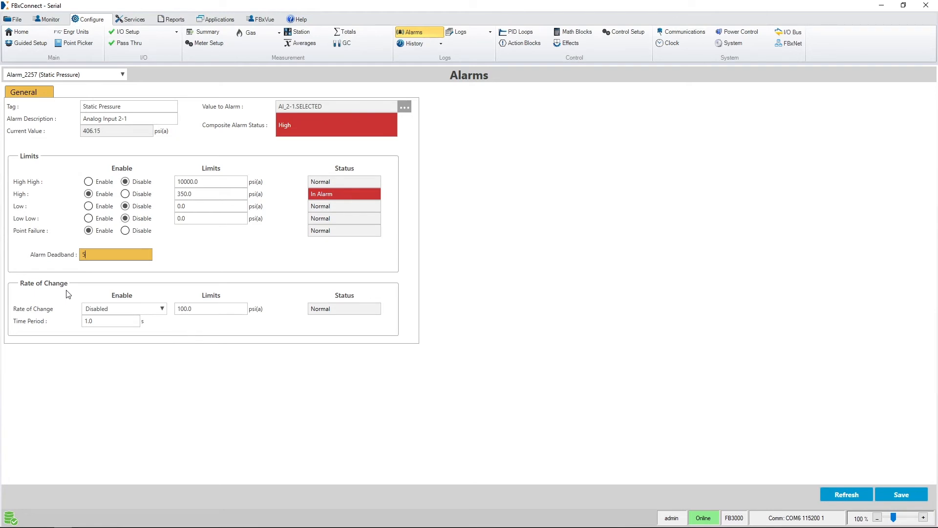
left_click(155, 310)
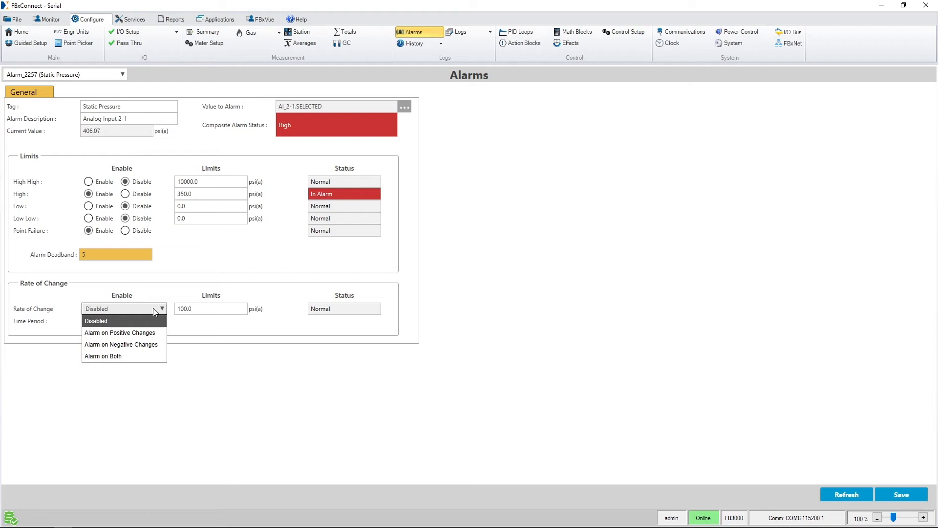
left_click(147, 356)
left_click(125, 320)
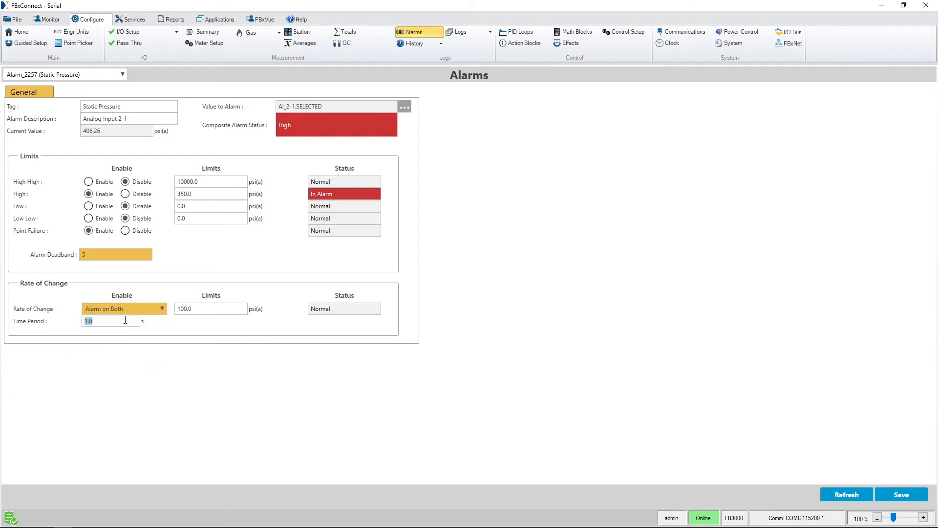
type("1")
key("BackSpace")
type("3")
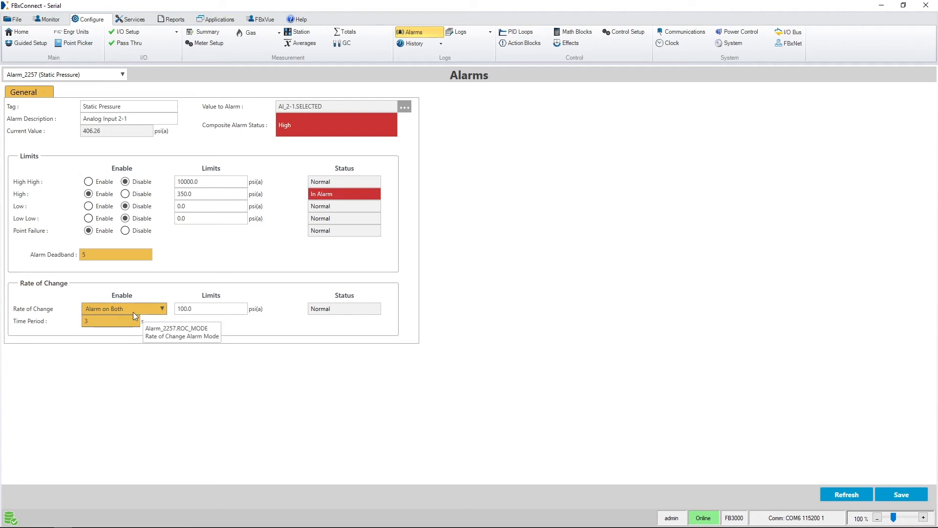
left_click(883, 492)
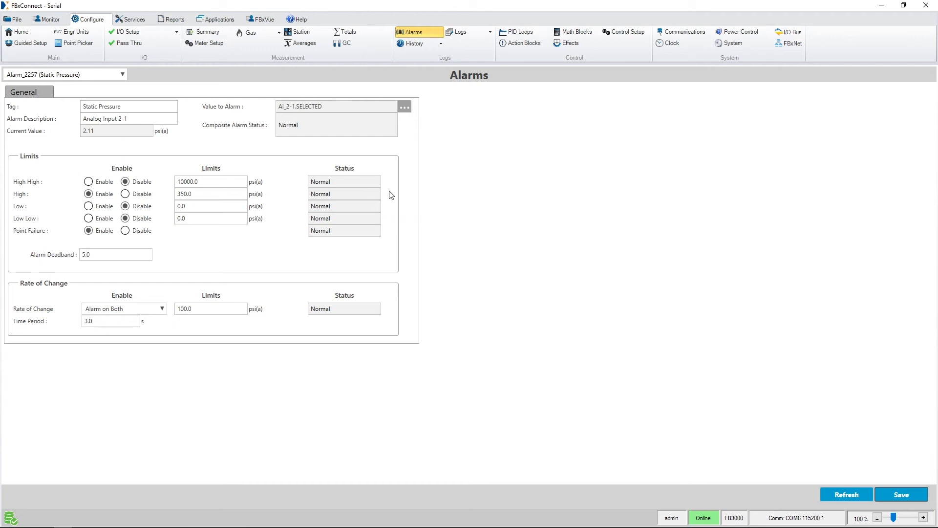
Step: Assign the Energy Flow Rate of Linear Mtr_1 as the value to alarm for Alarm_30001 (GenPurpose Alarm 1) and save
left_click(123, 75)
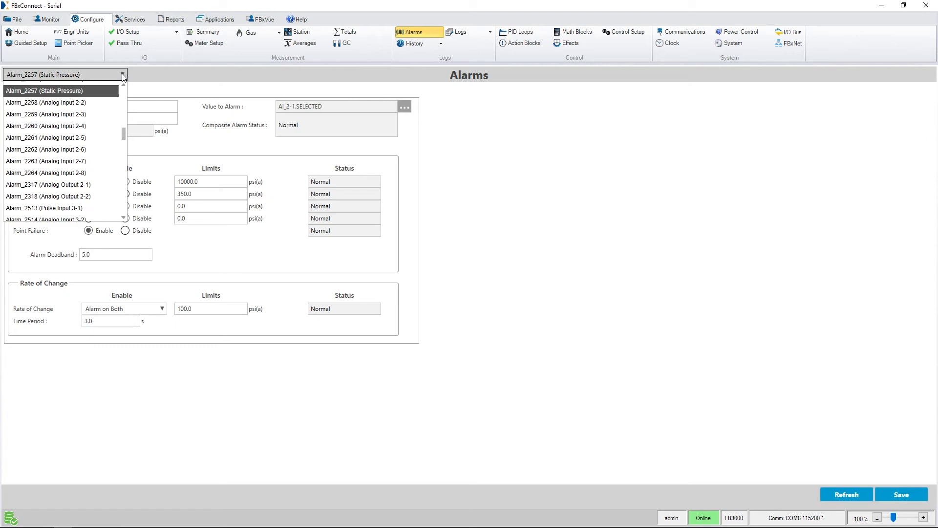
left_click_drag(124, 130, 126, 160)
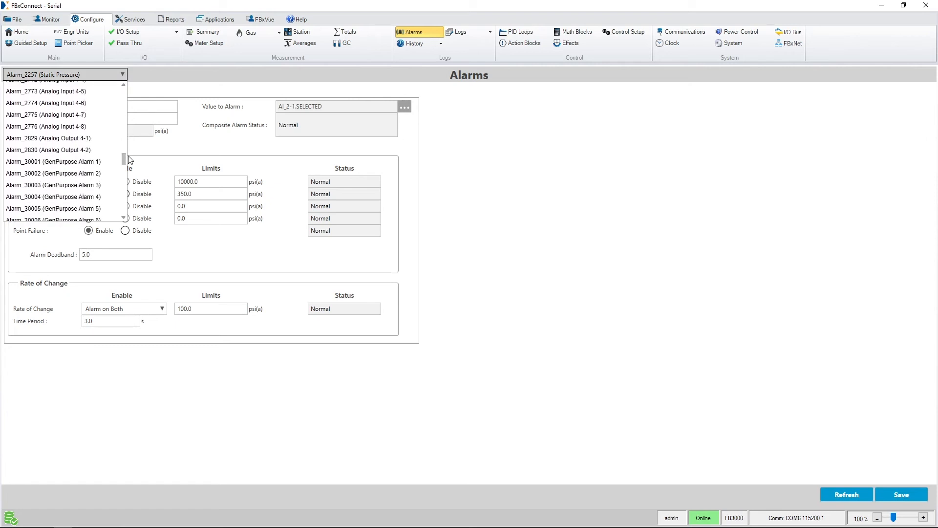
left_click(113, 161)
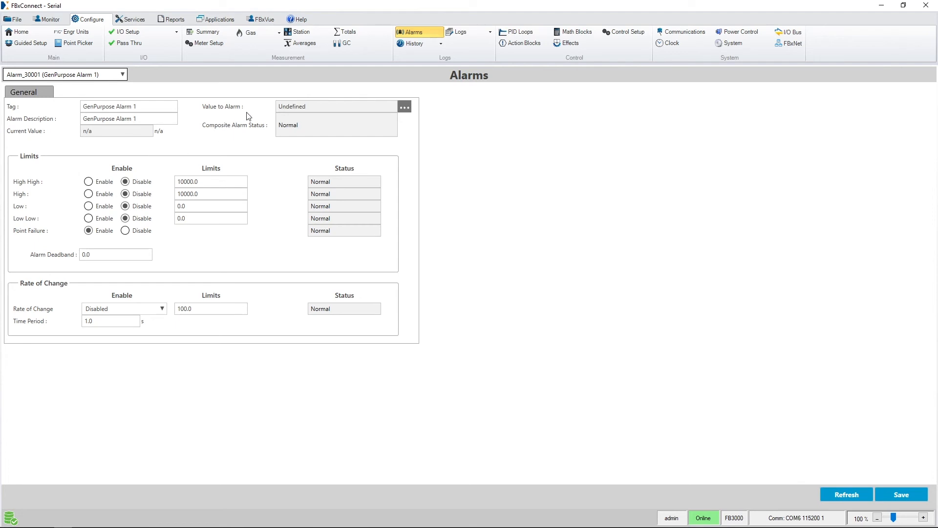
left_click(407, 111)
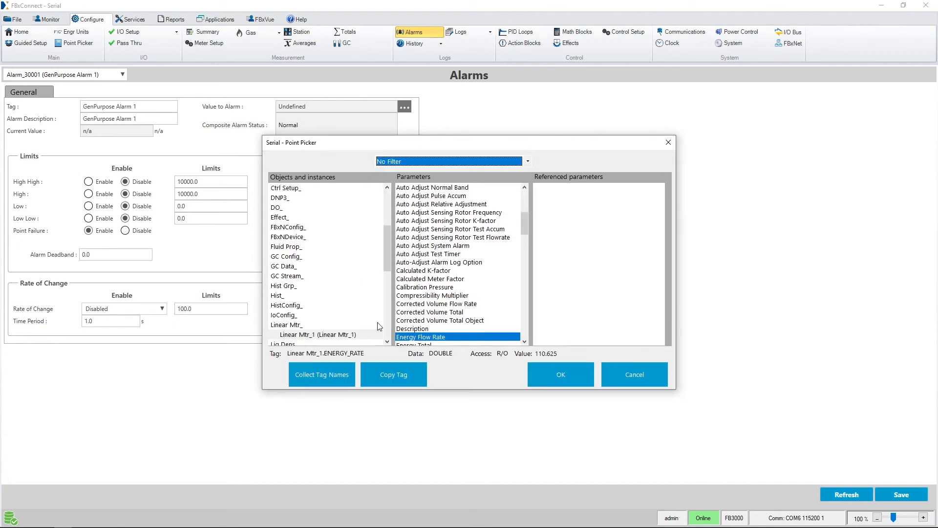
left_click(348, 335)
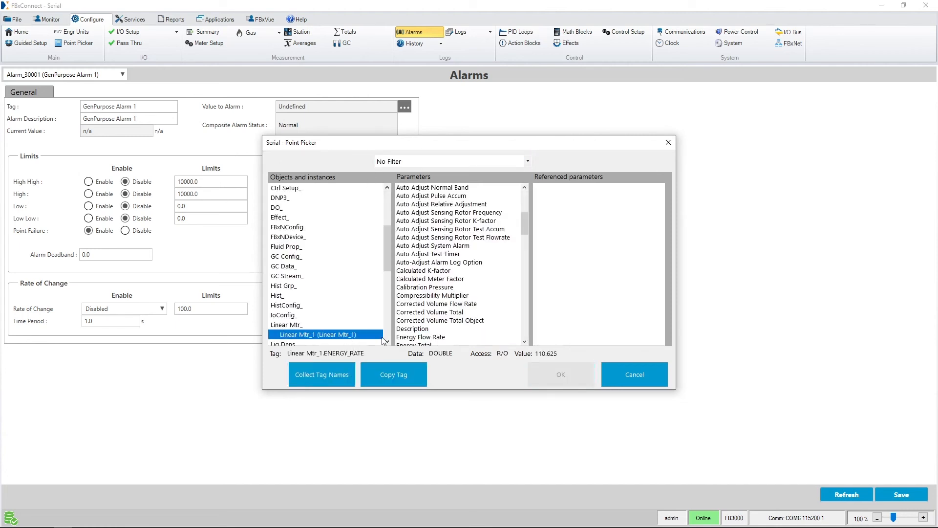
left_click(413, 338)
left_click(546, 377)
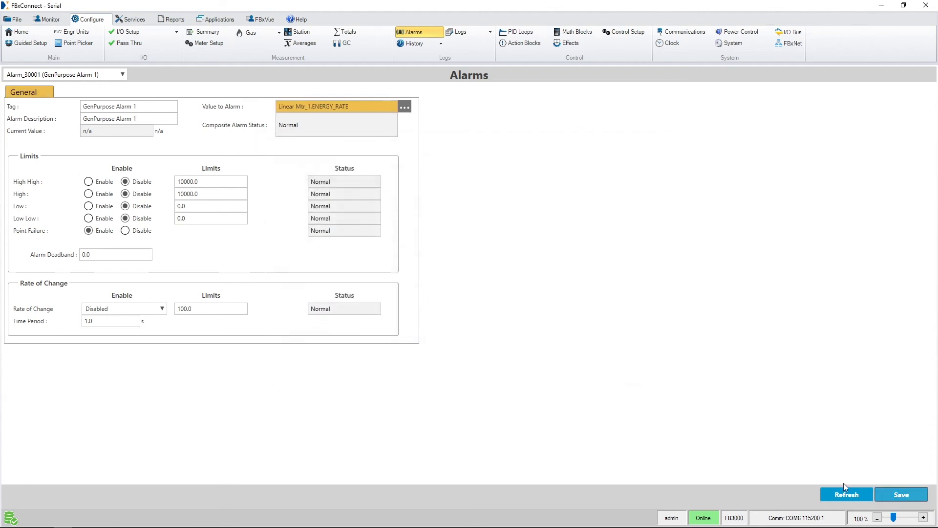
left_click(902, 495)
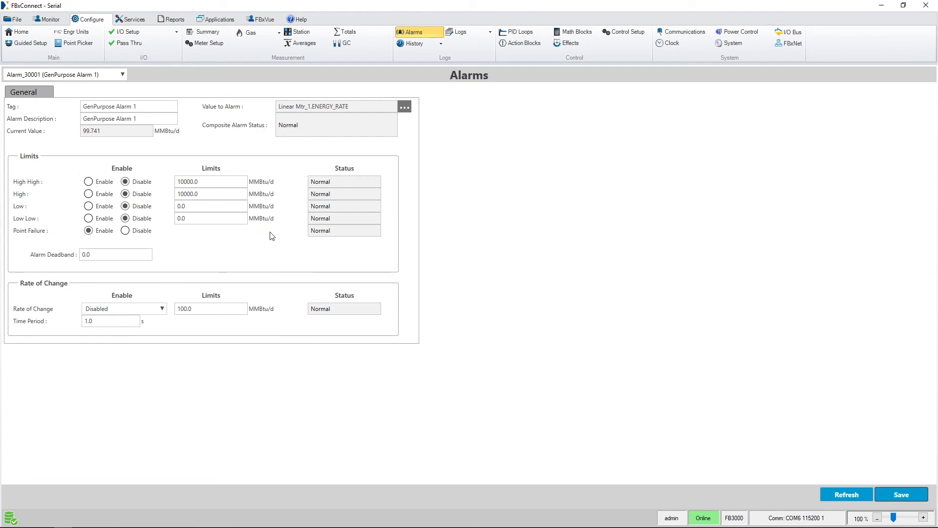